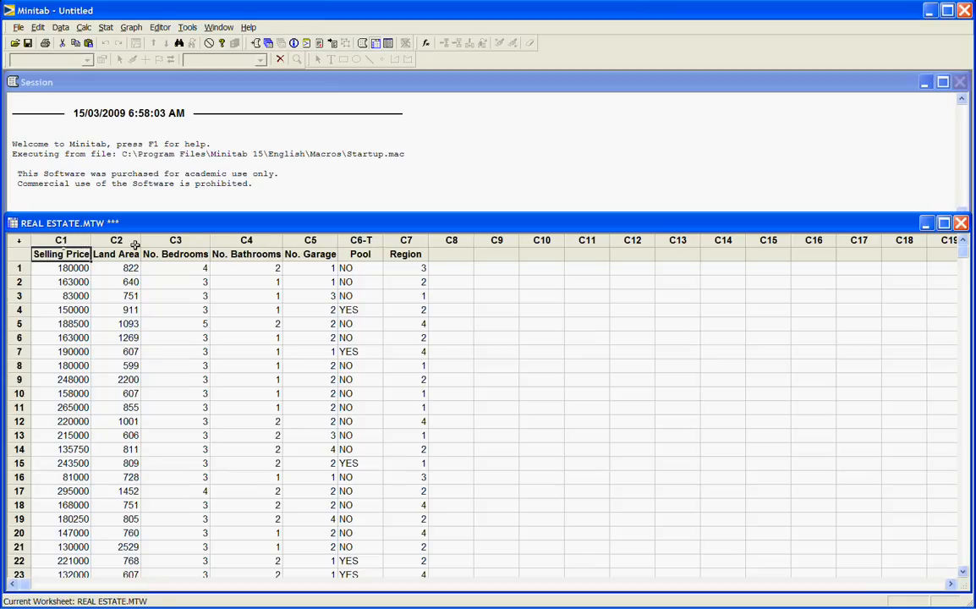
# Step: Convert the Region column (C7) from numeric to text, storing the result back in the Region column
pyautogui.click(370, 241)
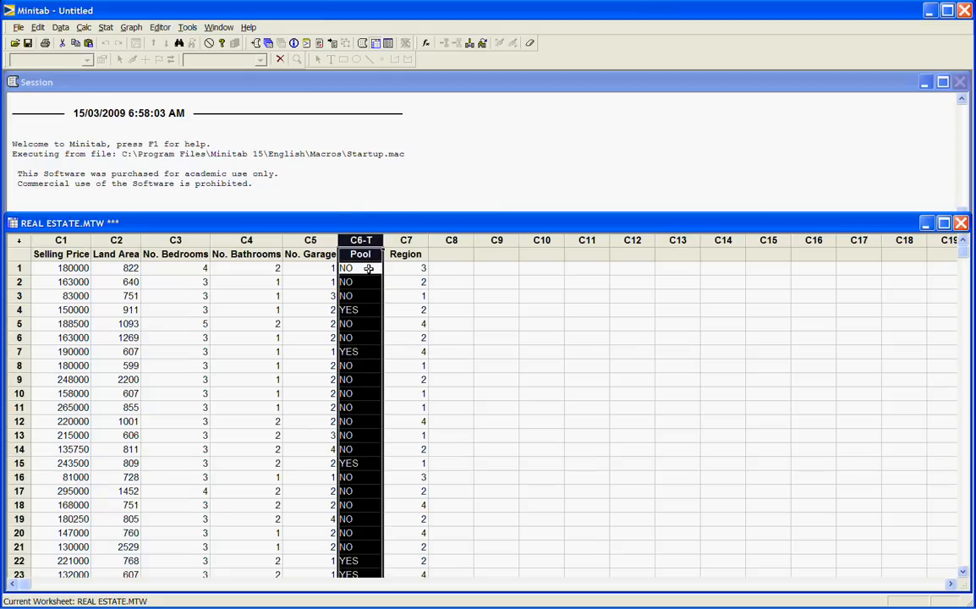
pyautogui.click(413, 268)
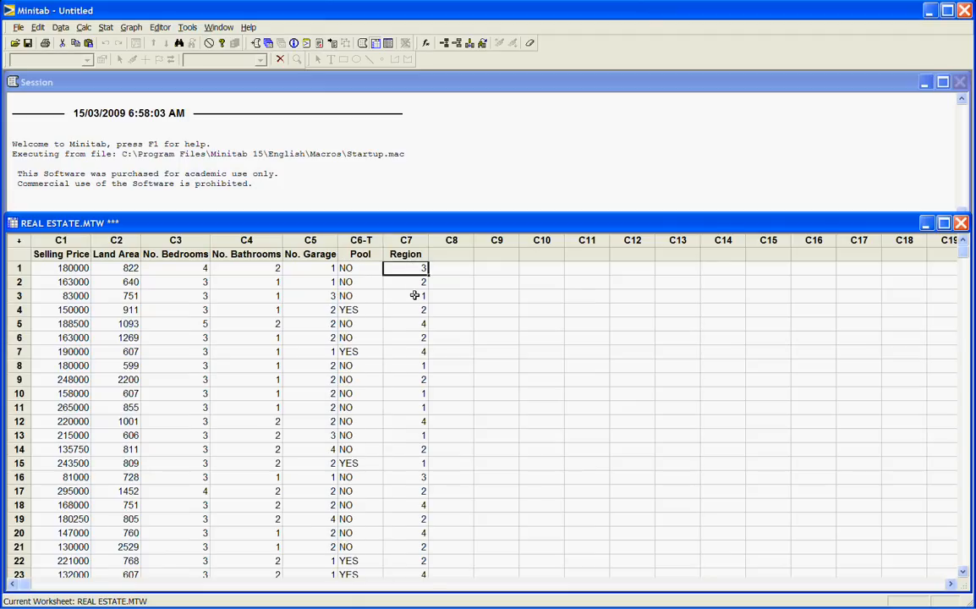
pyautogui.click(416, 240)
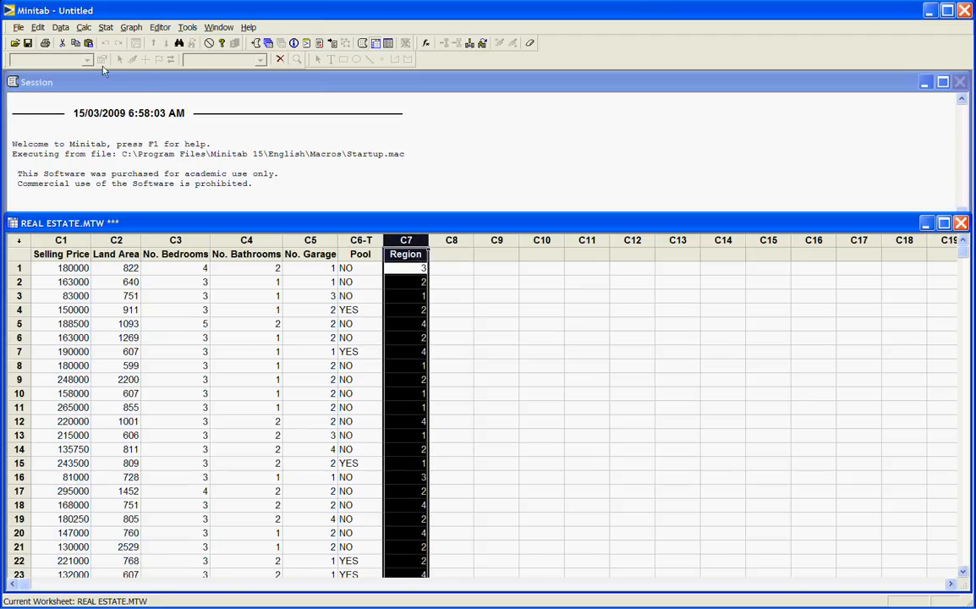
pyautogui.click(61, 28)
pyautogui.moveTo(95, 213)
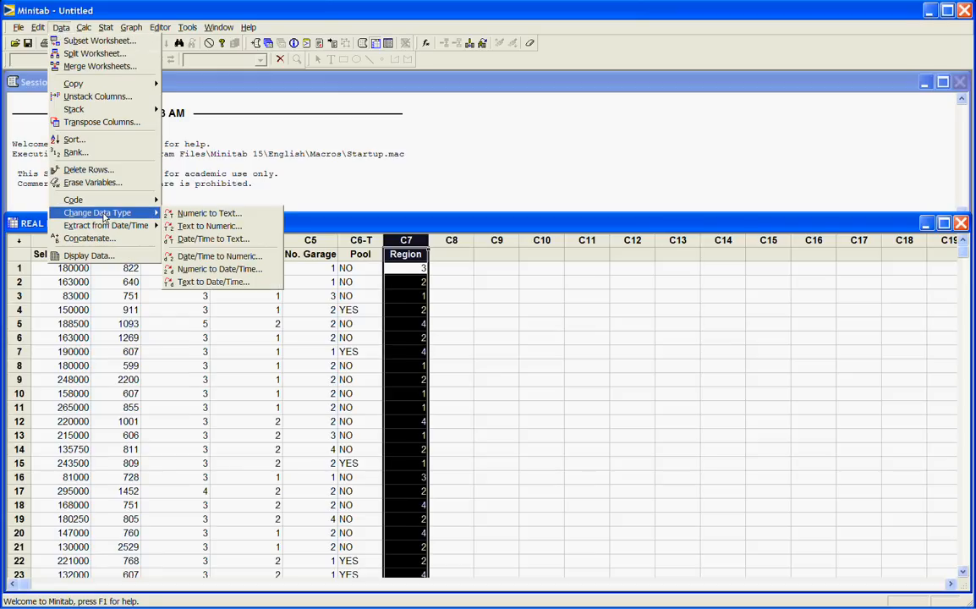
pyautogui.click(200, 216)
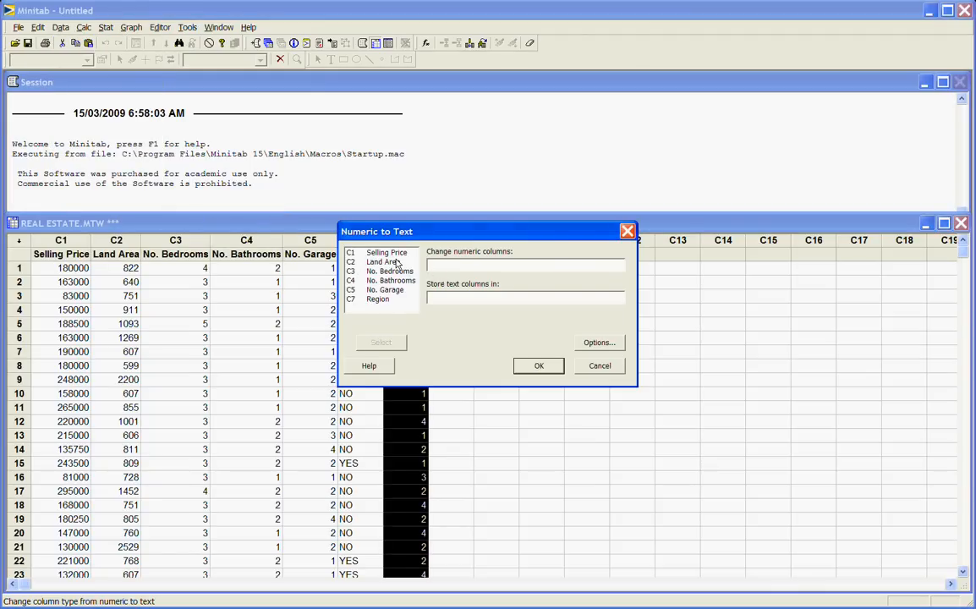
pyautogui.doubleClick(410, 301)
pyautogui.click(431, 297)
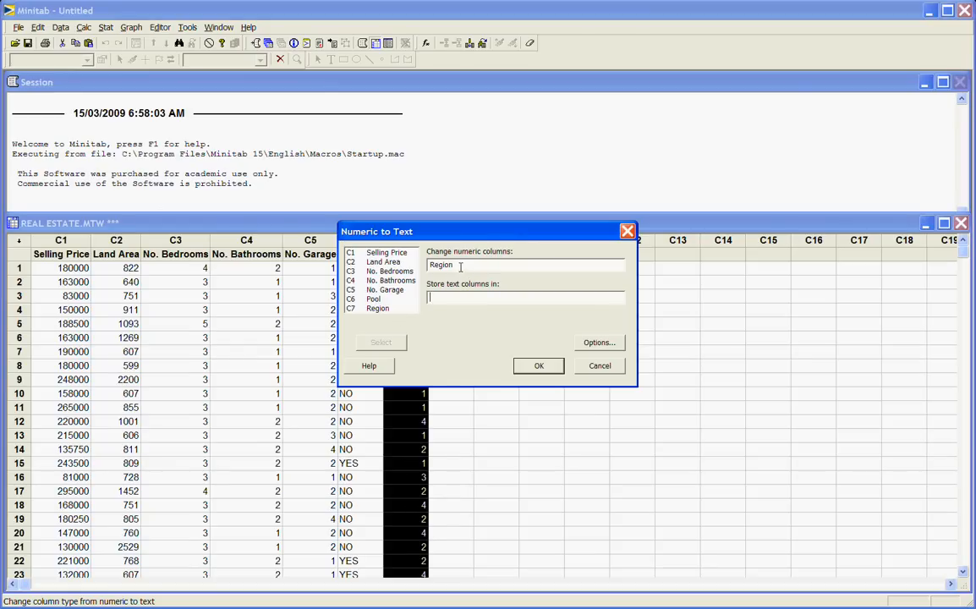
pyautogui.click(381, 309)
pyautogui.doubleClick(380, 308)
pyautogui.click(539, 365)
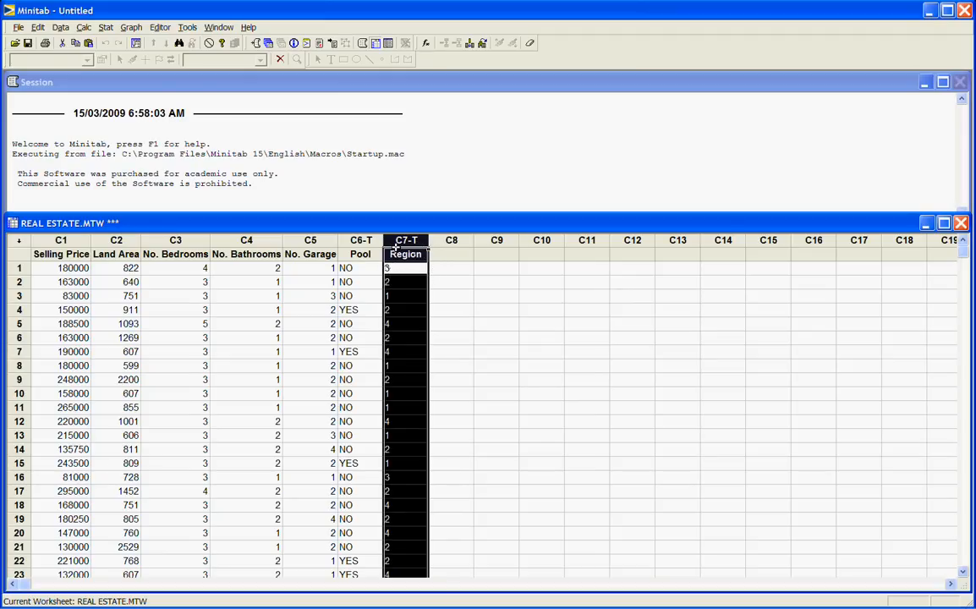
# Step: Set up a text-to-text recode of the Region column, storing the coded data in a column named Region1
pyautogui.click(61, 27)
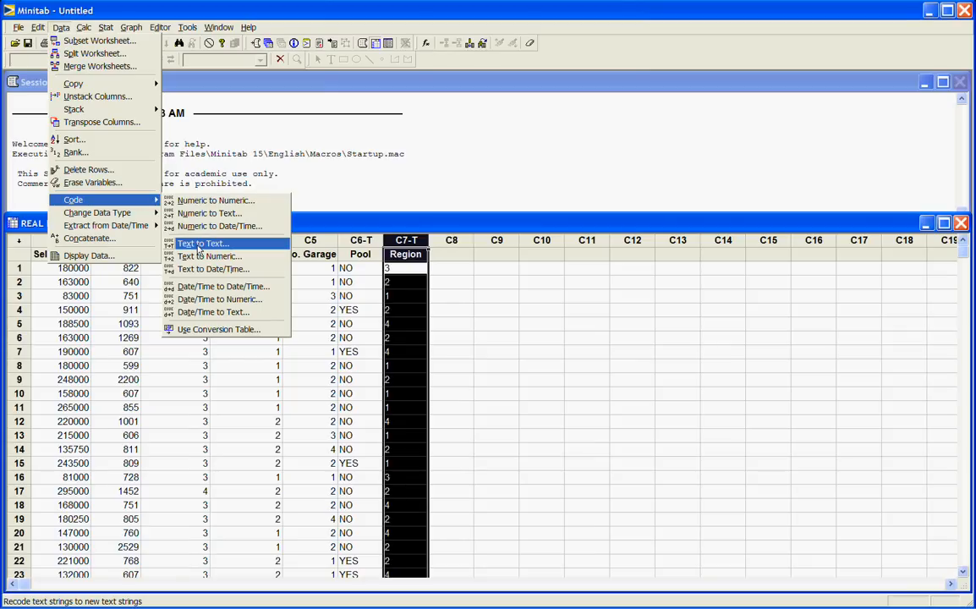
pyautogui.click(201, 245)
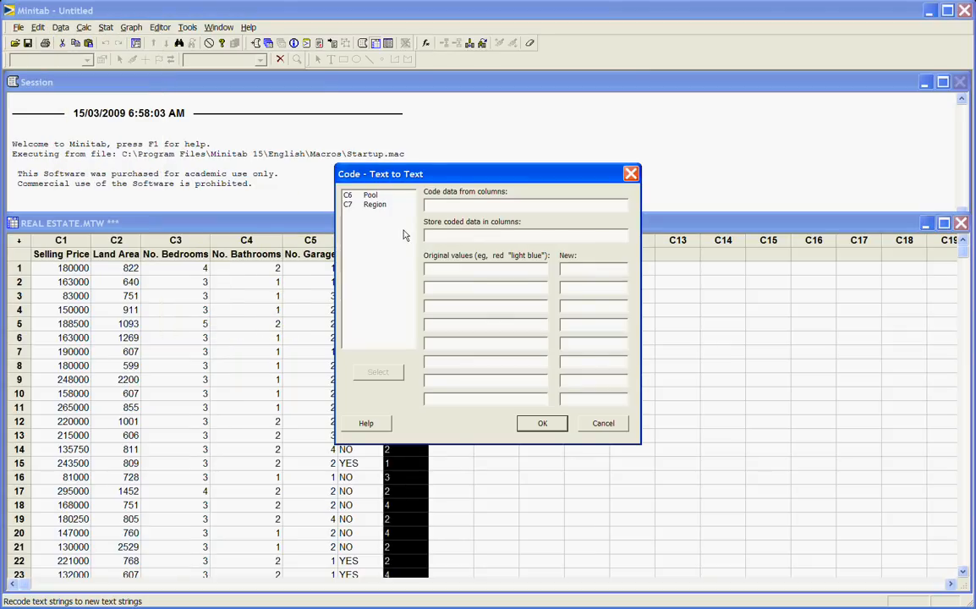
pyautogui.doubleClick(376, 205)
pyautogui.click(433, 239)
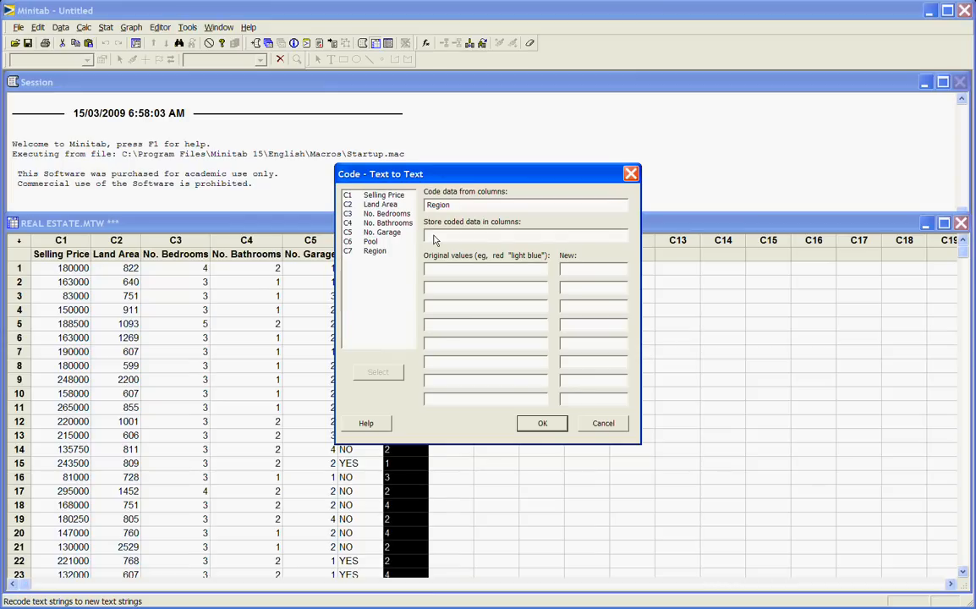
pyautogui.write('Region1')
# Step: In the recode, map original value 1 to north and 2 to south
pyautogui.click(438, 271)
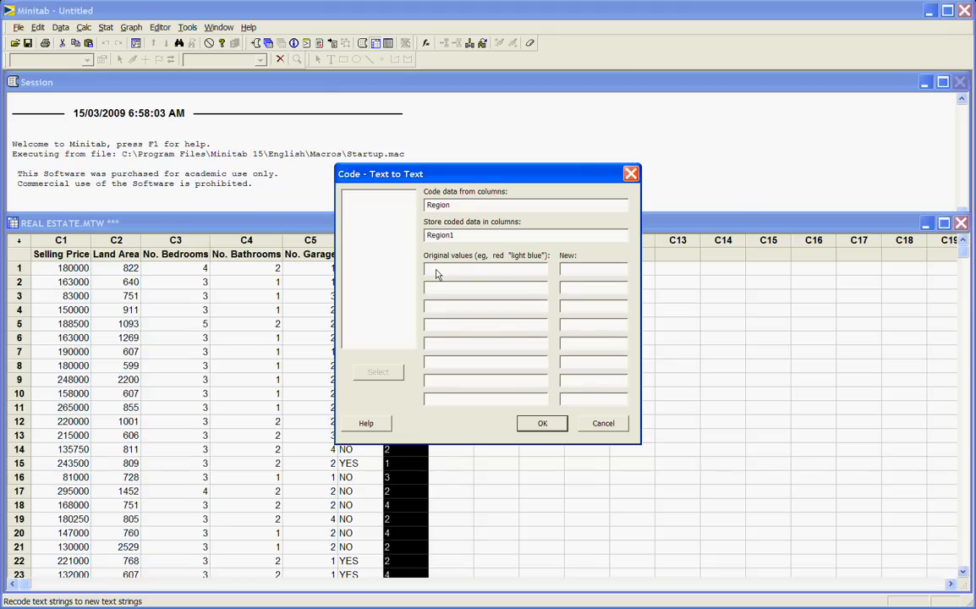
pyautogui.write('1')
pyautogui.click(583, 273)
pyautogui.write('north')
pyautogui.click(543, 292)
pyautogui.write('2')
pyautogui.click(620, 291)
pyautogui.write('south')
pyautogui.write('3')
# Step: Map original value 3 to east and 4 to west, run the recode, and check the coded column
pyautogui.click(588, 312)
pyautogui.write('east')
pyautogui.write('4')
pyautogui.click(569, 327)
pyautogui.write('west')
pyautogui.click(546, 424)
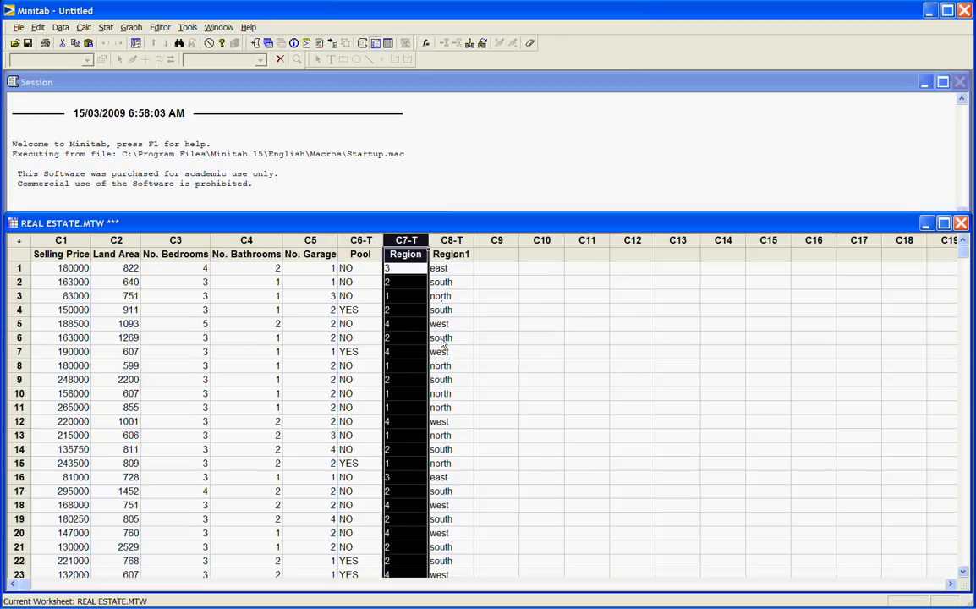
pyautogui.scroll(-20, 471, 391)
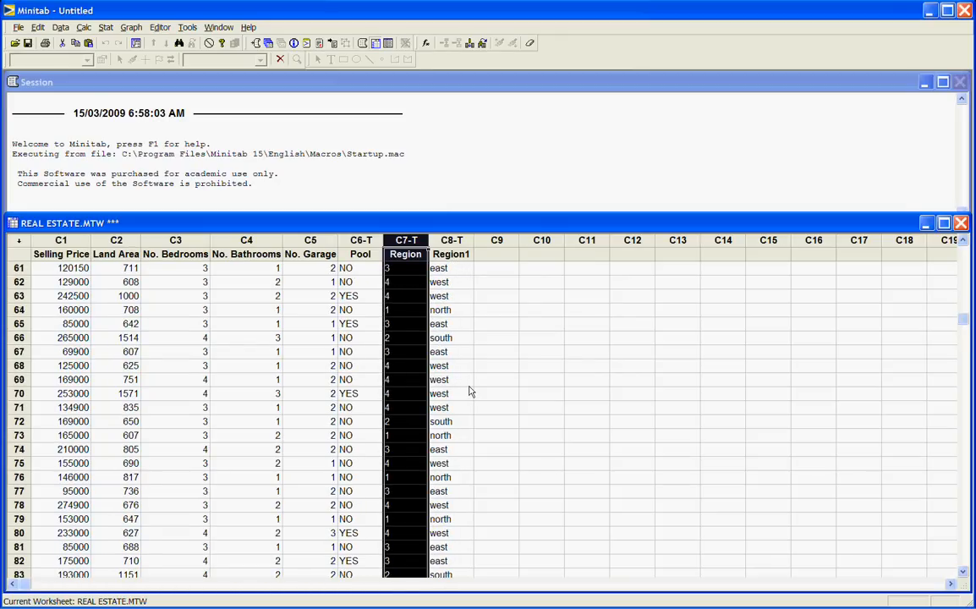
pyautogui.scroll(-5, 470, 391)
pyautogui.scroll(20, 469, 389)
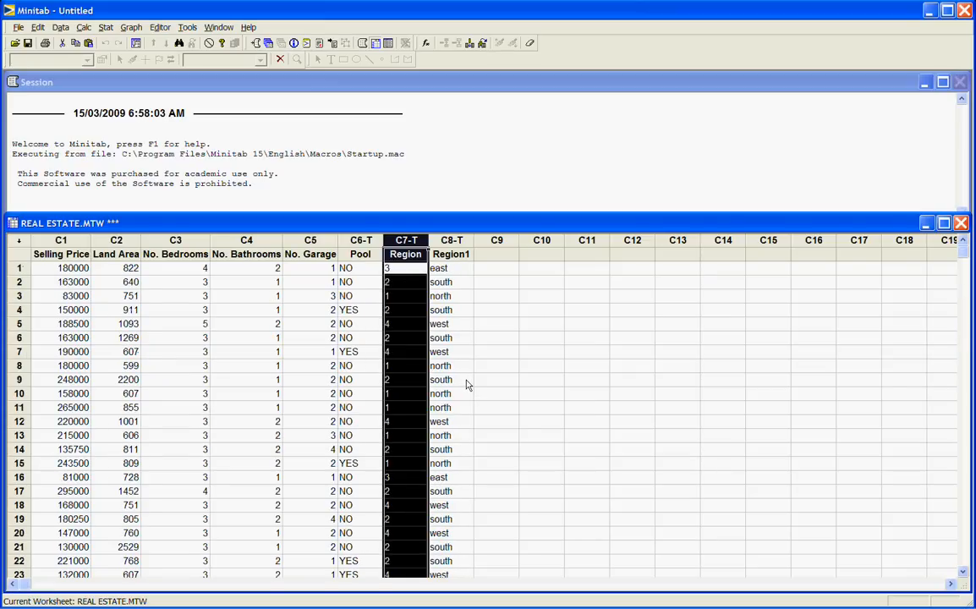
# Step: Set up a column-to-column copy of Selling Price and Land Area into columns C10 and C11 of the current worksheet
pyautogui.click(59, 28)
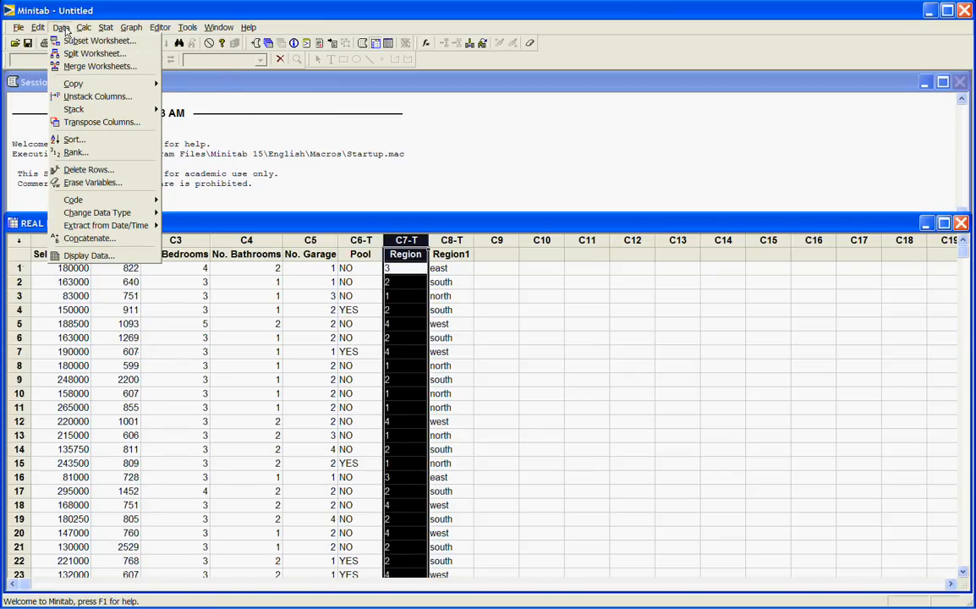
pyautogui.moveTo(74, 85)
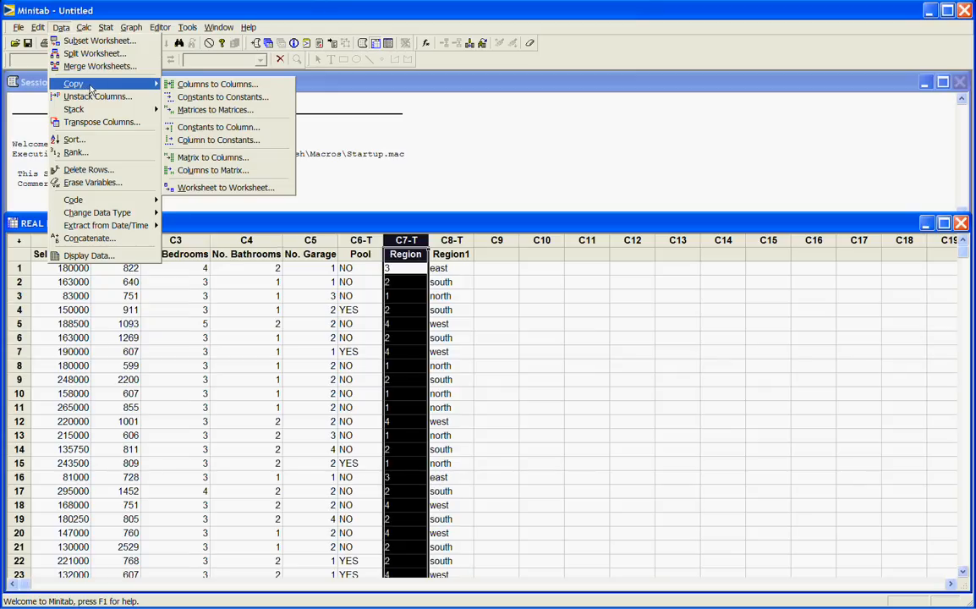
pyautogui.click(196, 88)
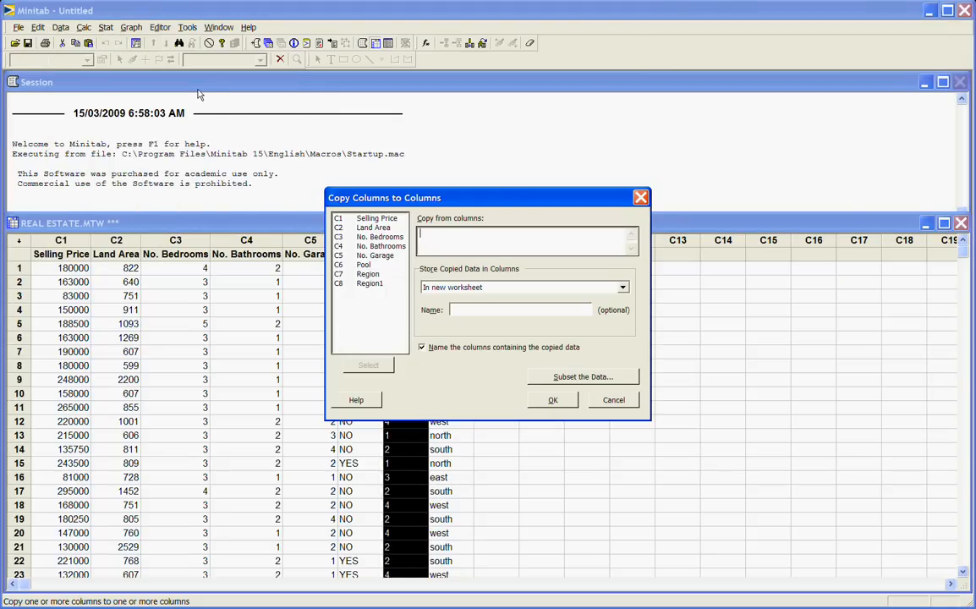
pyautogui.doubleClick(376, 218)
pyautogui.doubleClick(380, 228)
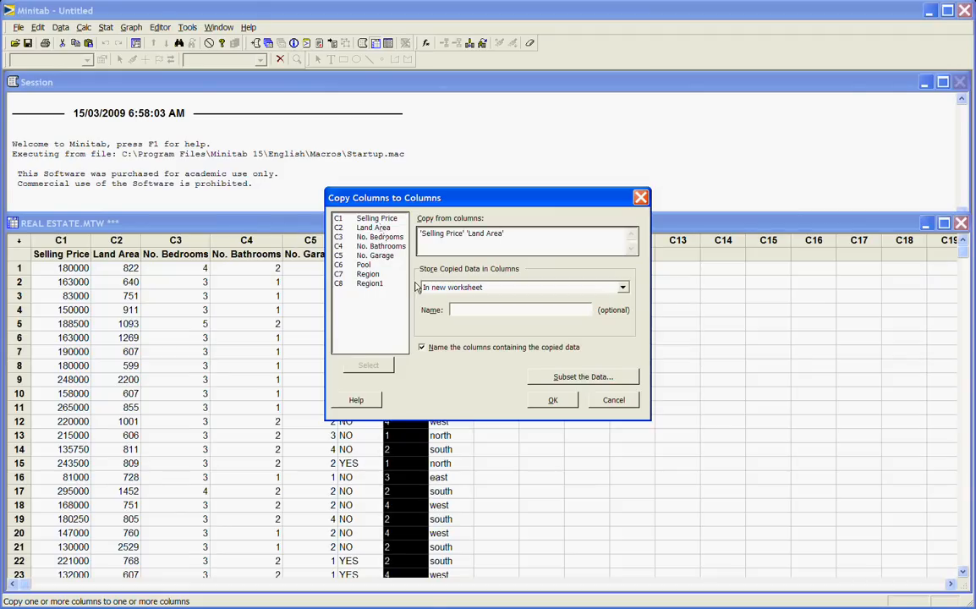
pyautogui.click(623, 290)
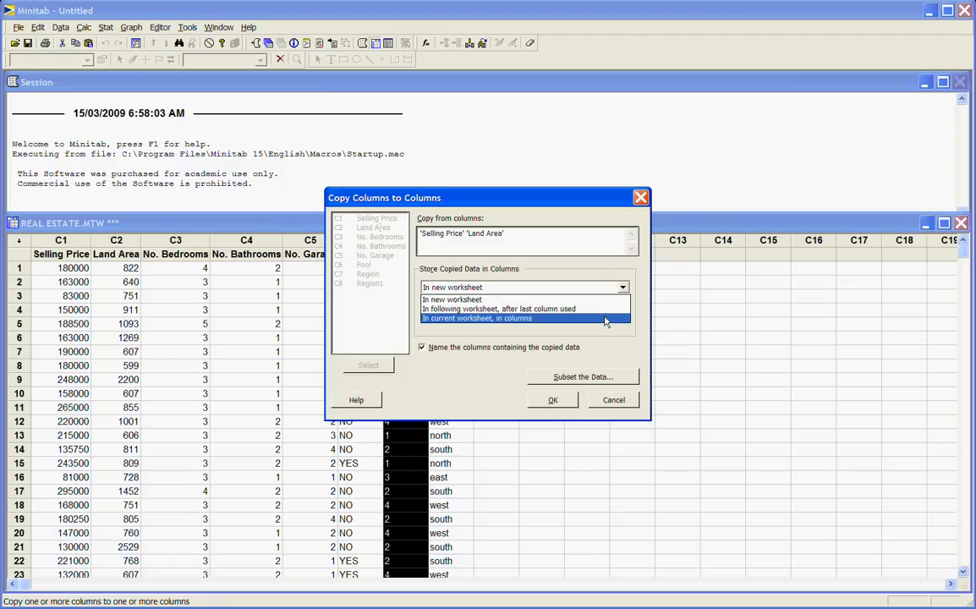
pyautogui.click(606, 319)
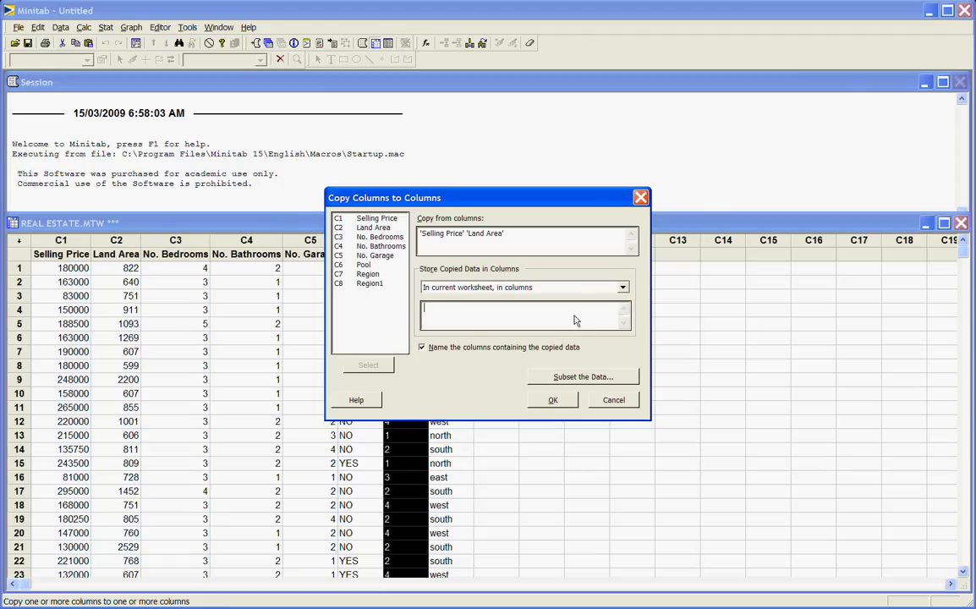
pyautogui.write('C10 C11')
# Step: Restrict the copy to include only rows matching the condition Pool = "YES", and carry out the copy
pyautogui.click(561, 378)
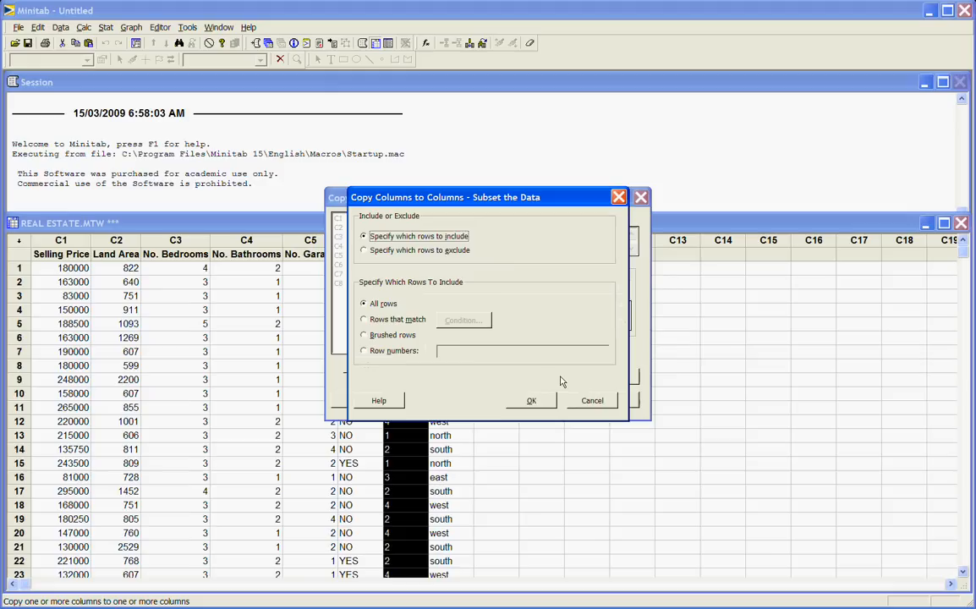
pyautogui.click(367, 321)
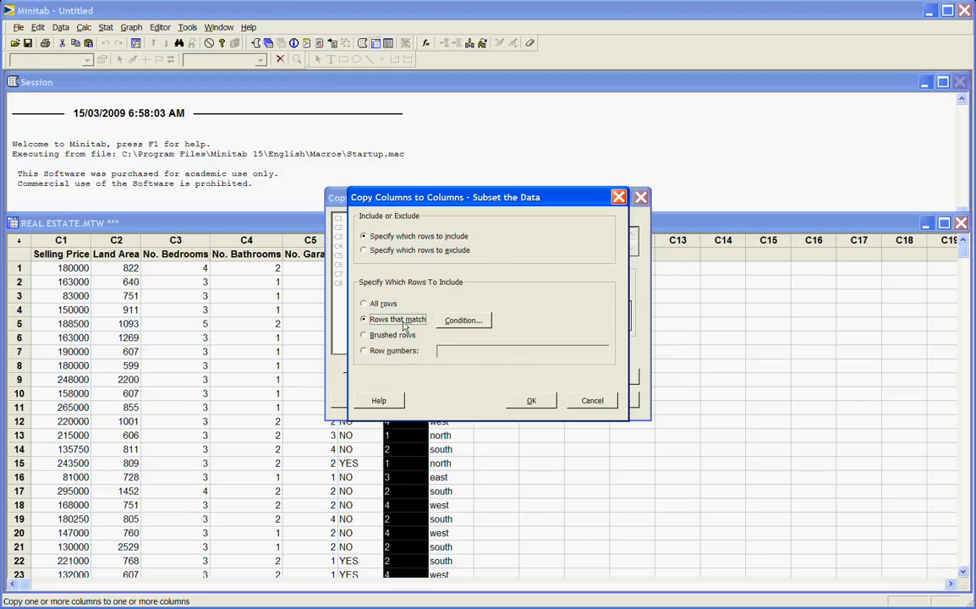
pyautogui.click(463, 325)
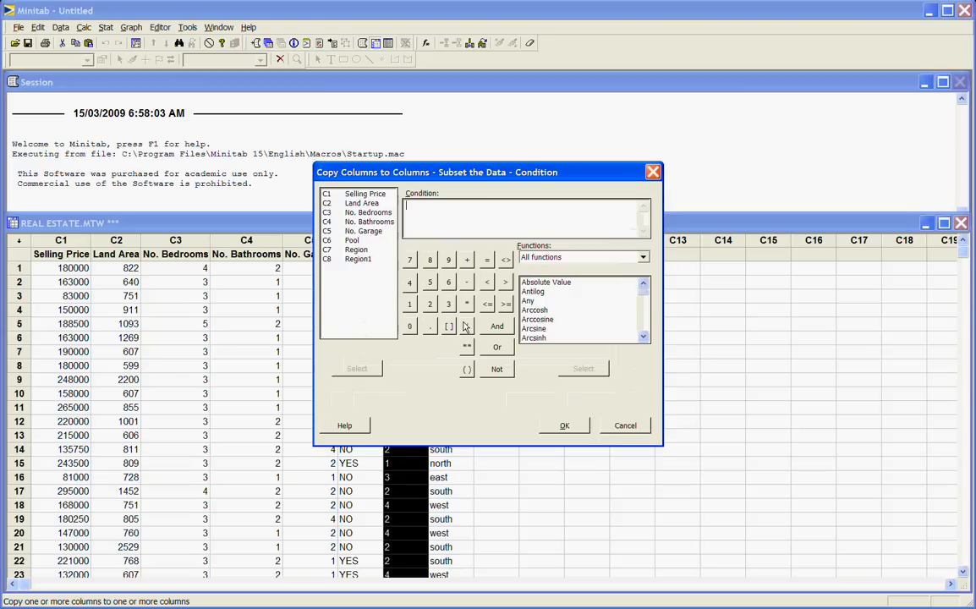
pyautogui.doubleClick(352, 240)
pyautogui.click(487, 262)
pyautogui.moveTo(456, 211); pyautogui.dragTo(408, 213)
pyautogui.click(565, 427)
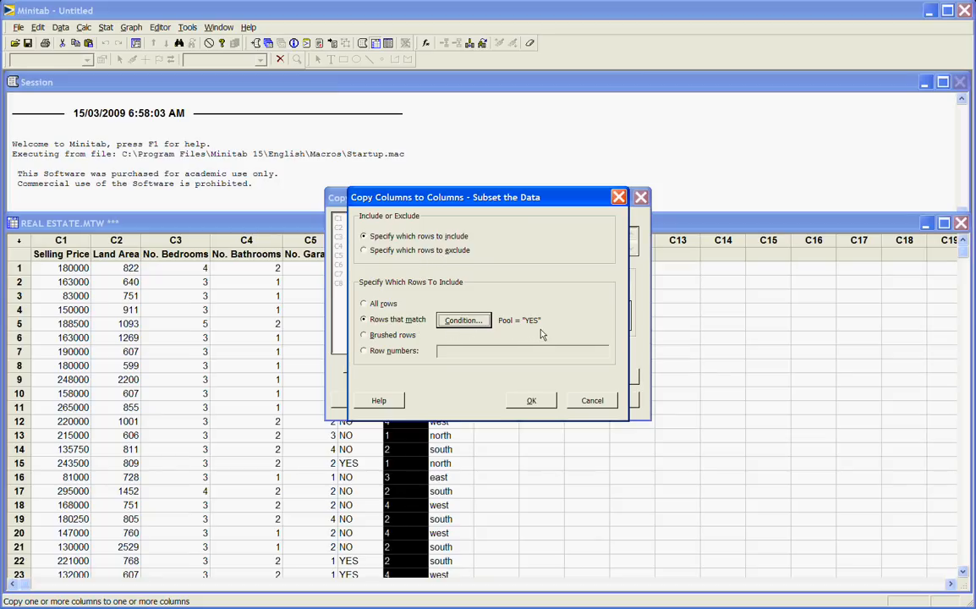
pyautogui.click(540, 403)
pyautogui.click(558, 402)
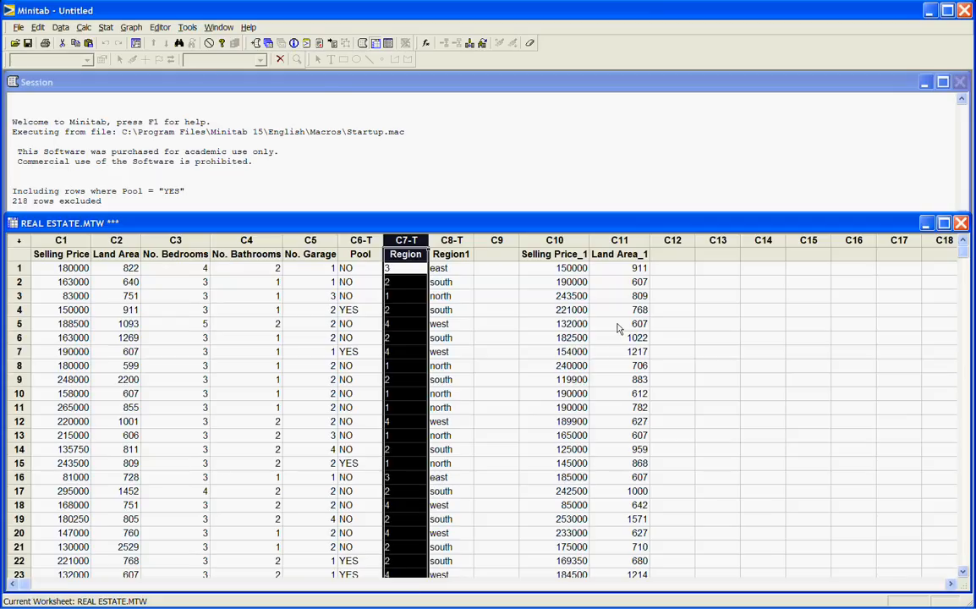
# Step: Examine where the copied columns C10 and C11 end compared with the last data row of the original columns
pyautogui.scroll(-17, 617, 328)
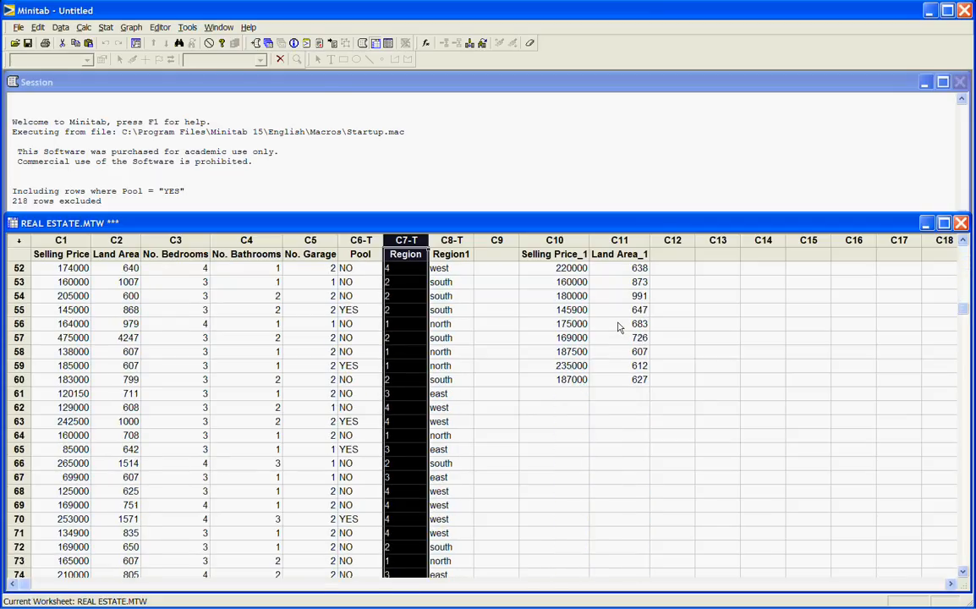
pyautogui.scroll(-2, 620, 327)
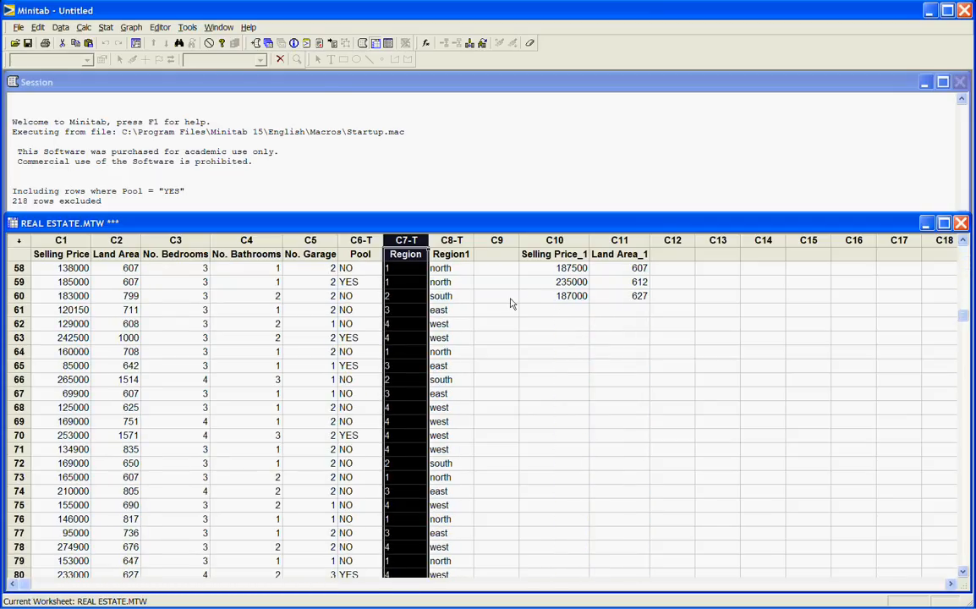
pyautogui.click(26, 297)
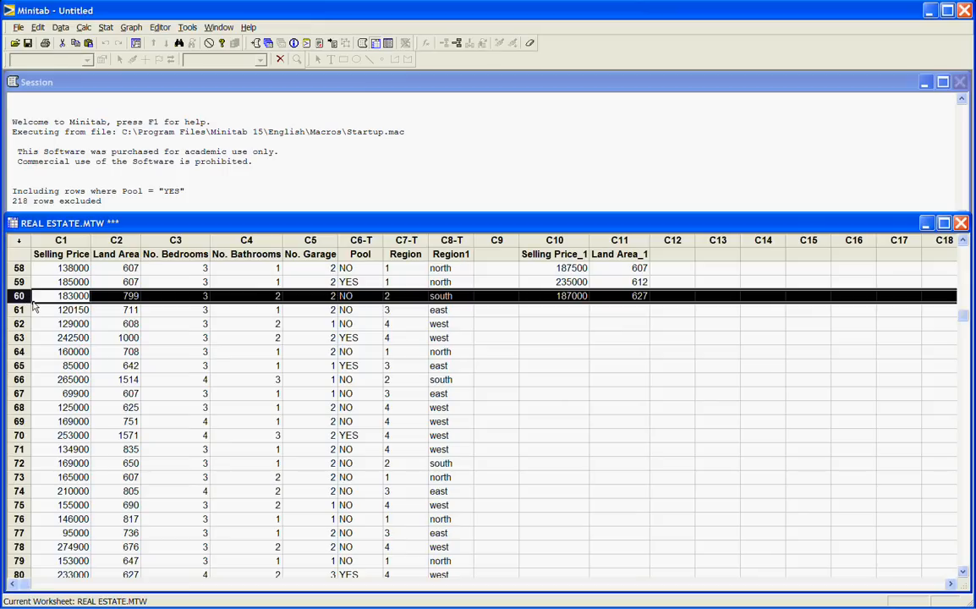
pyautogui.scroll(-15, 38, 311)
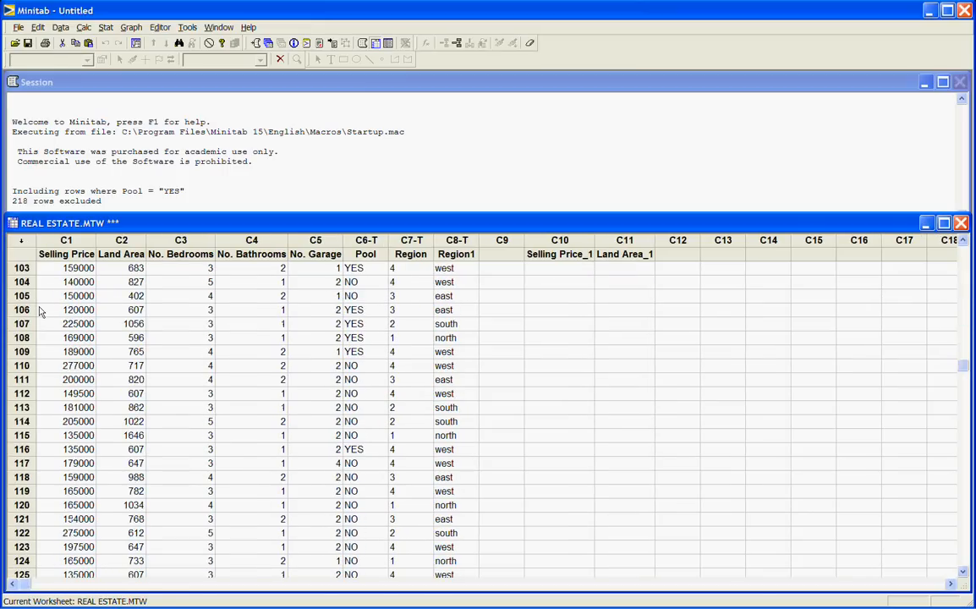
pyautogui.scroll(-20, 38, 311)
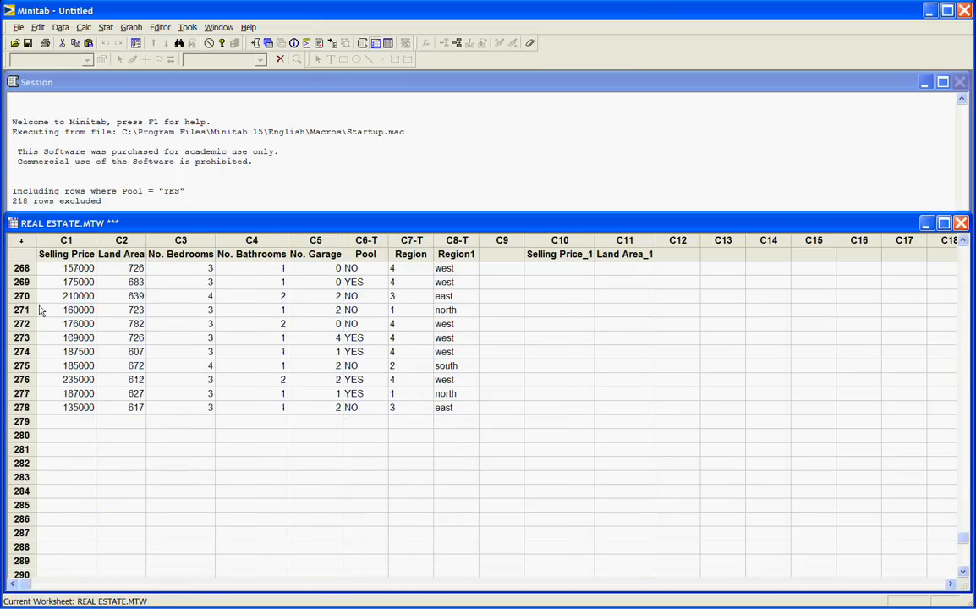
pyautogui.click(24, 409)
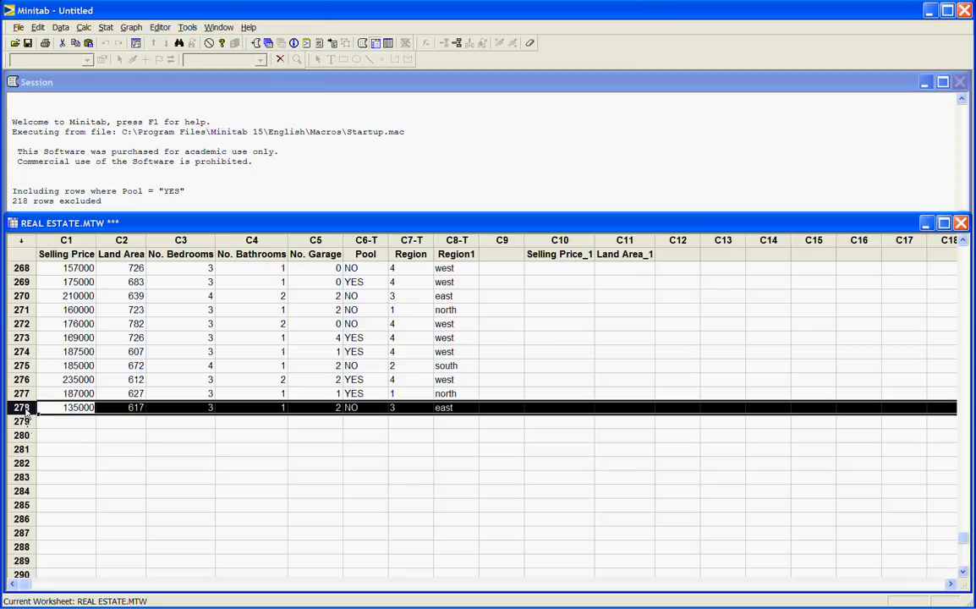
pyautogui.scroll(18, 131, 401)
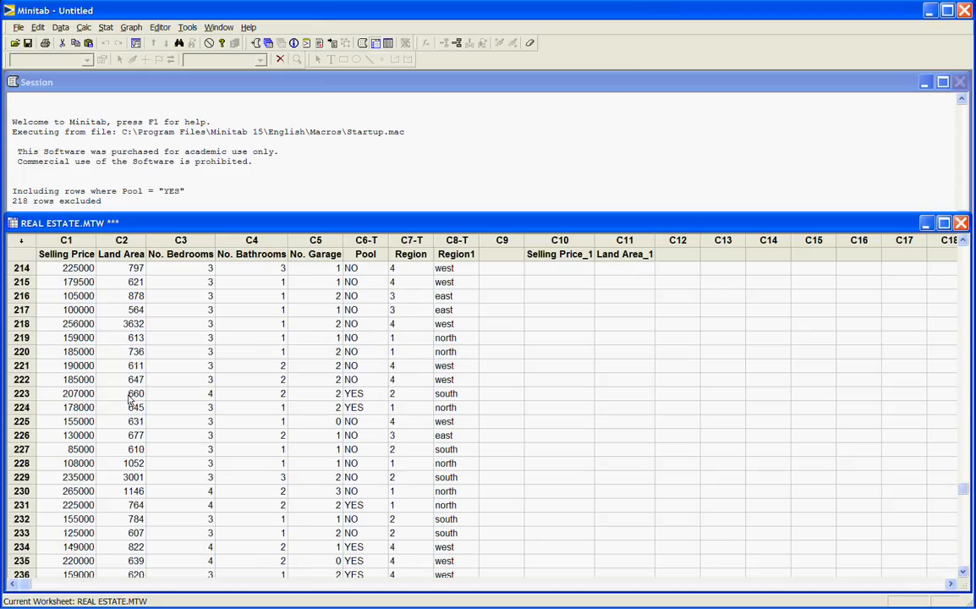
pyautogui.scroll(20, 131, 401)
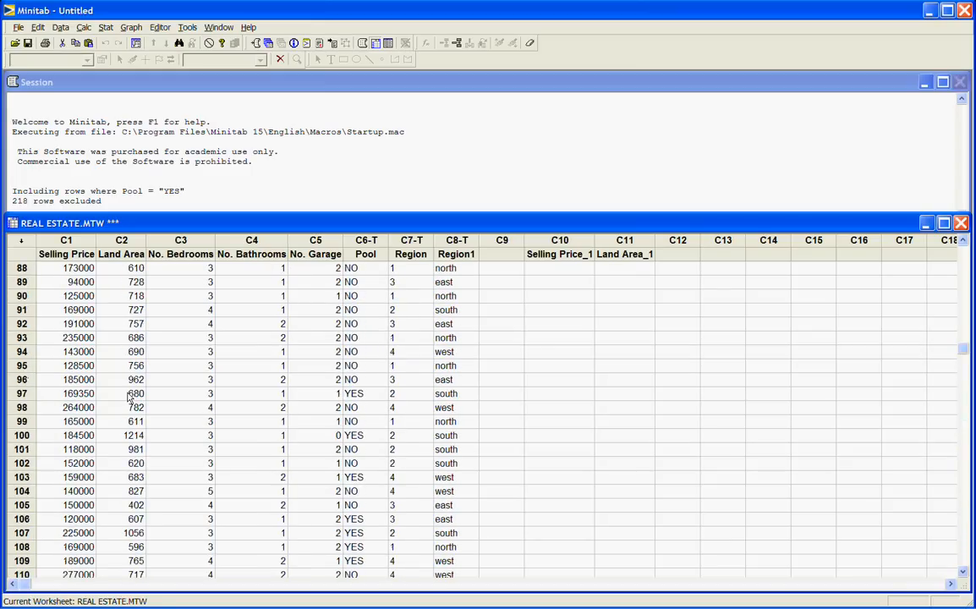
pyautogui.scroll(20, 130, 396)
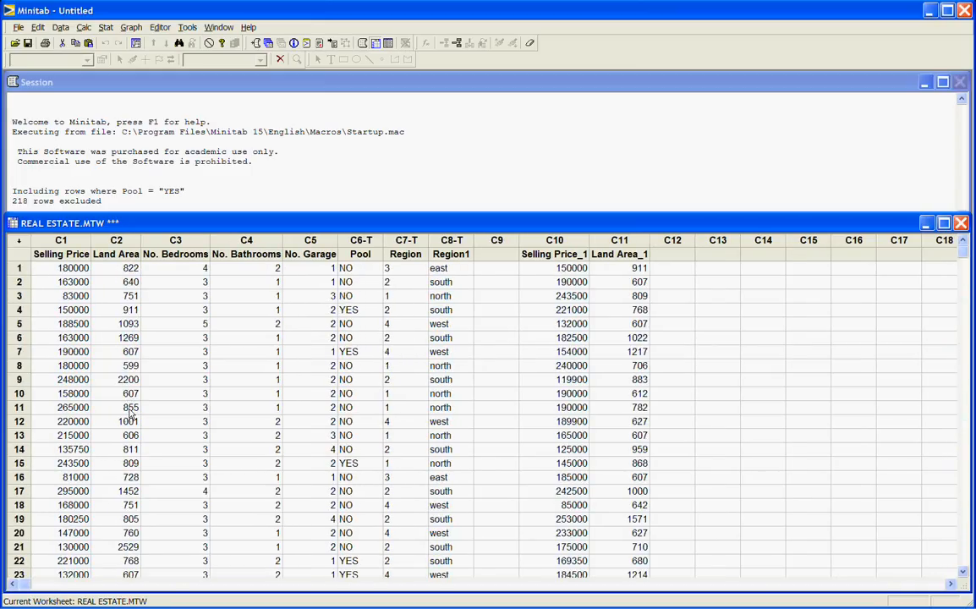